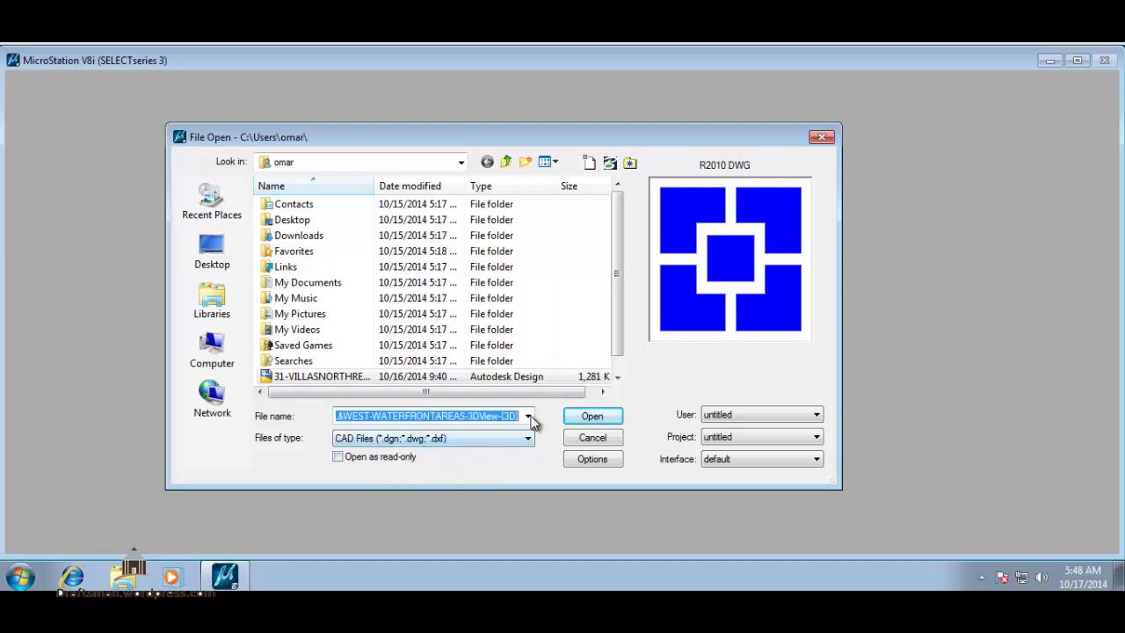
{"action": "left_click", "coordinate": [385, 464]}
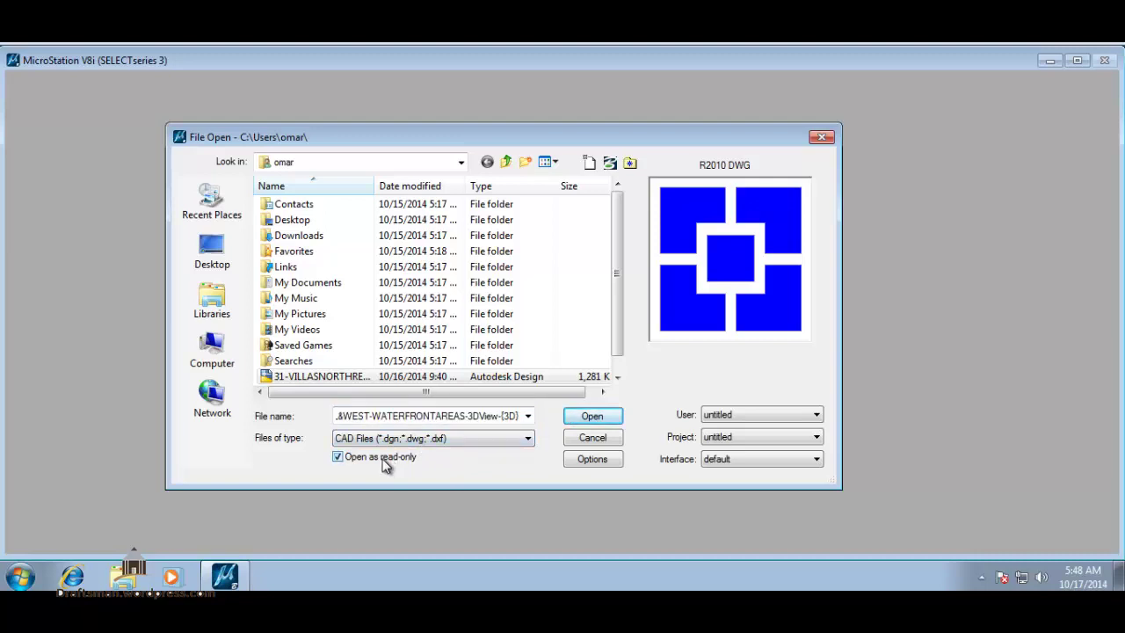
{"action": "left_click", "coordinate": [385, 465]}
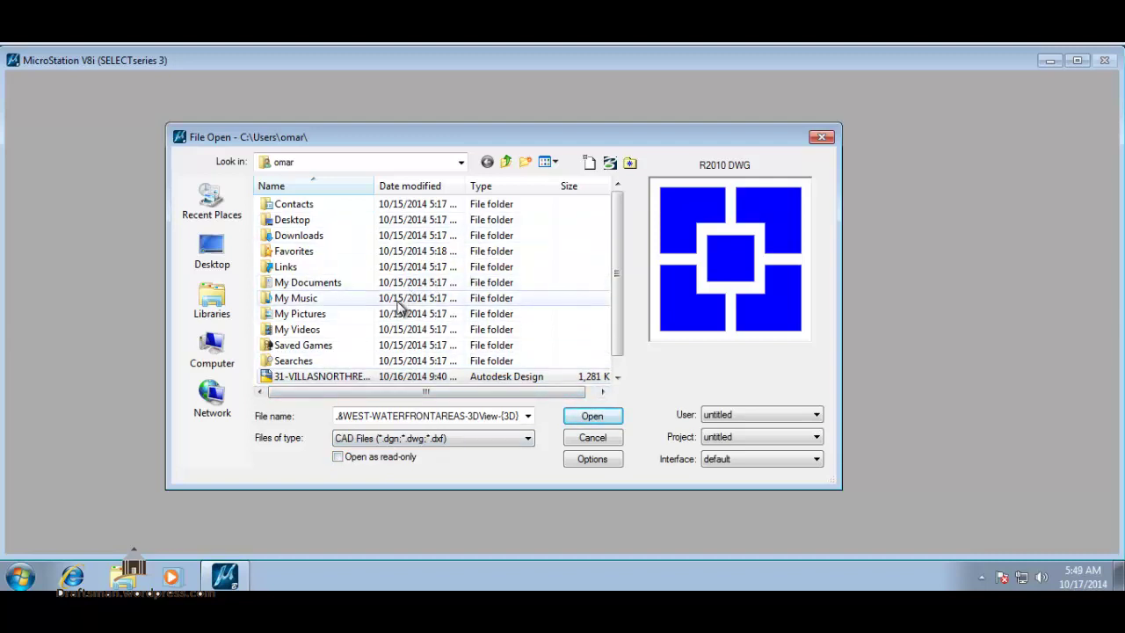
Step: Create a new design file named 'microstation' from the seed2d.dgn seed and save it
{"action": "left_click", "coordinate": [590, 164]}
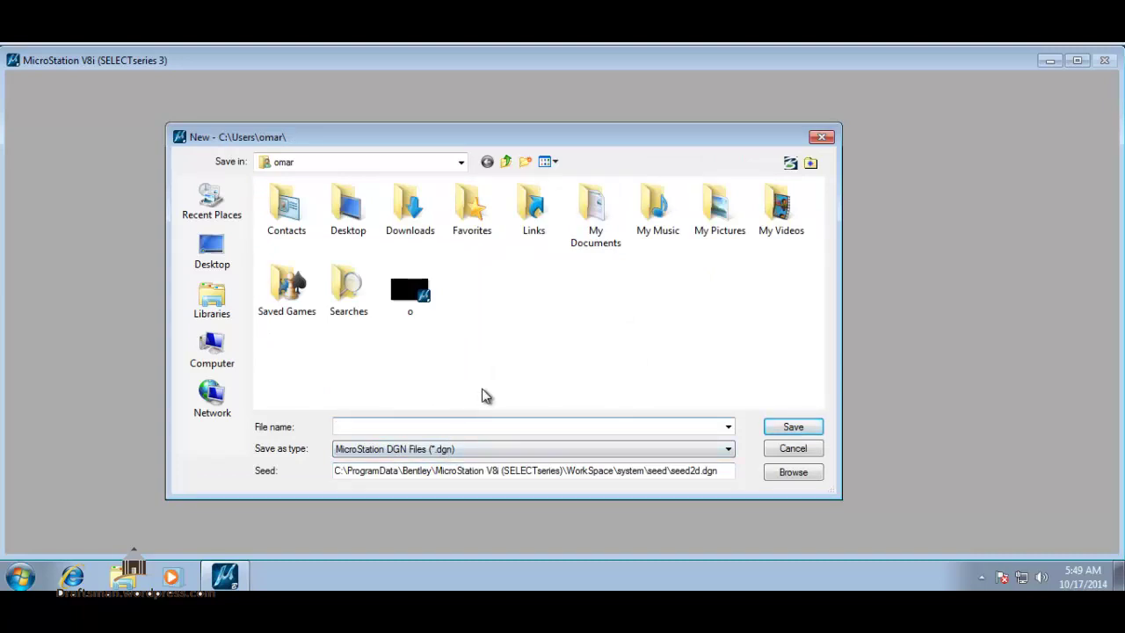
{"action": "type", "text": "mic"}
{"action": "type", "text": "rostat"}
{"action": "type", "text": "ion"}
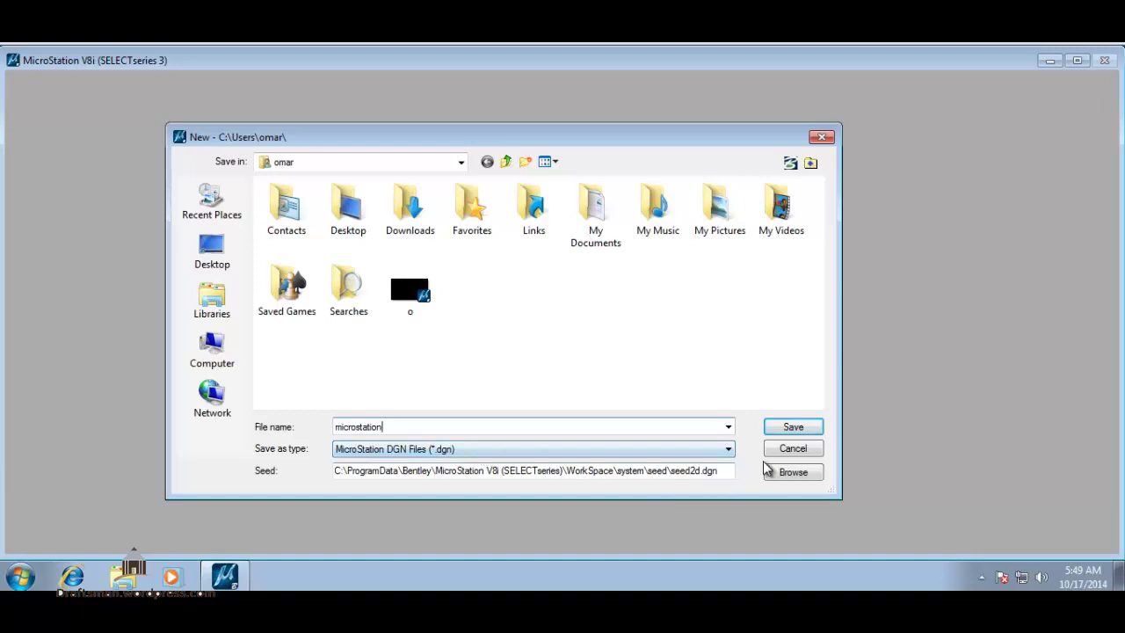
{"action": "left_click", "coordinate": [801, 431]}
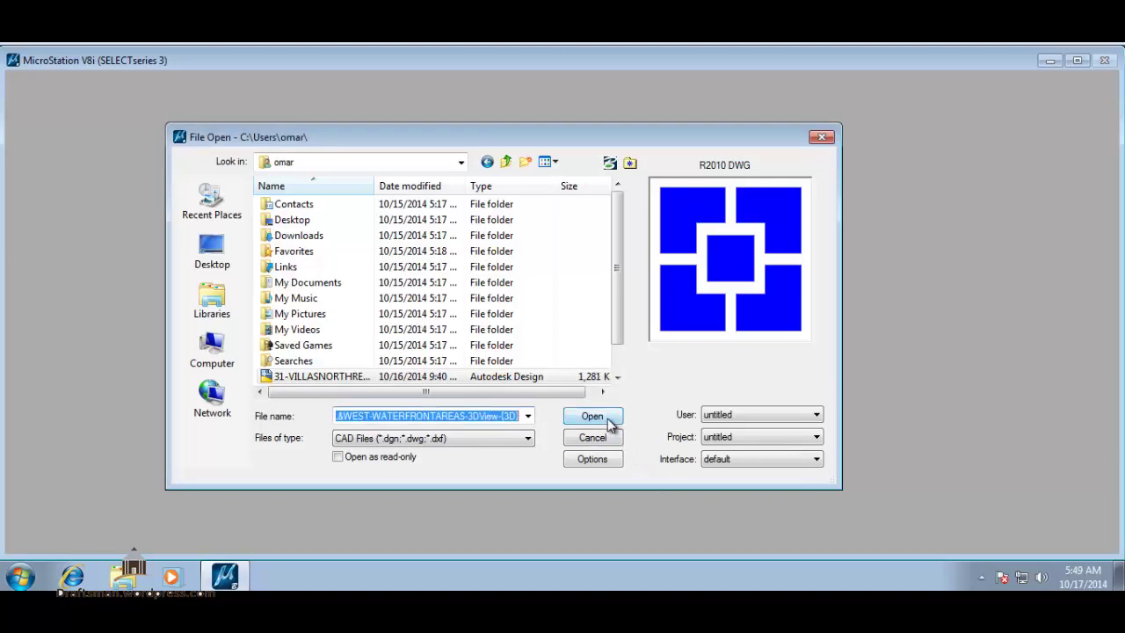
Step: Open microstation.dgn with User and Project kept as untitled and the default Interface
{"action": "left_click", "coordinate": [617, 376]}
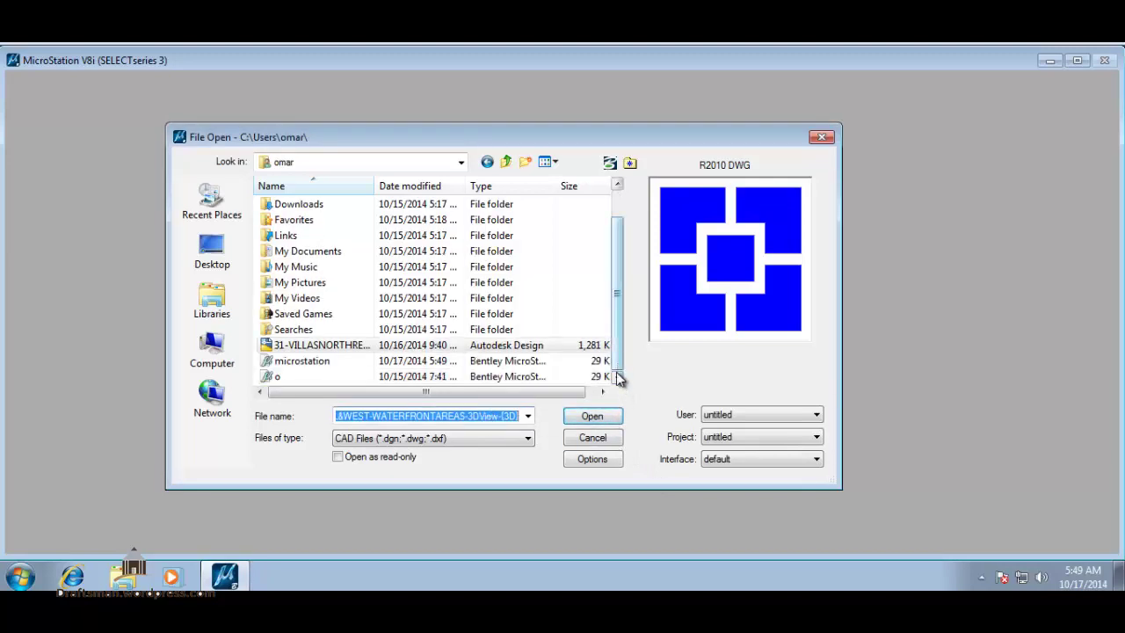
{"action": "left_click", "coordinate": [351, 361]}
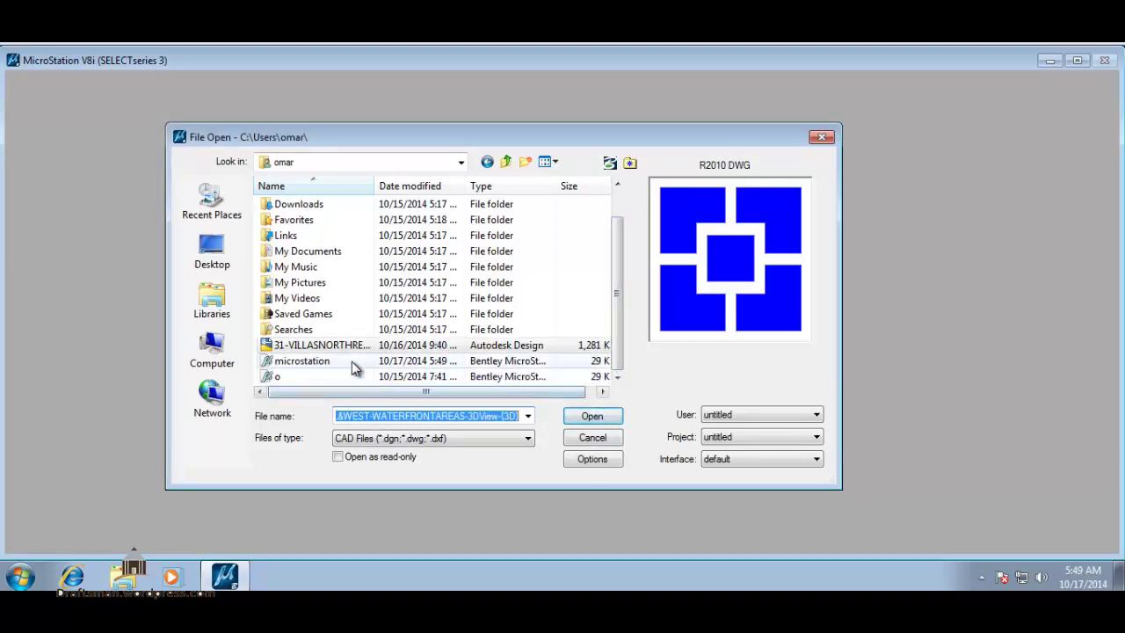
{"action": "left_click", "coordinate": [594, 418]}
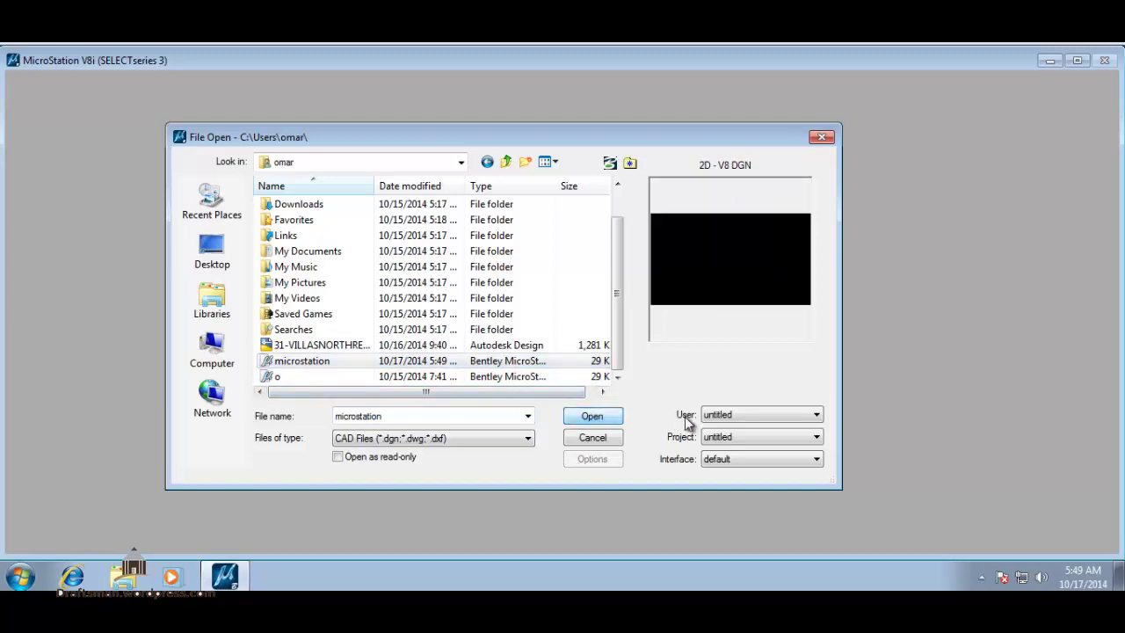
{"action": "left_click", "coordinate": [735, 419]}
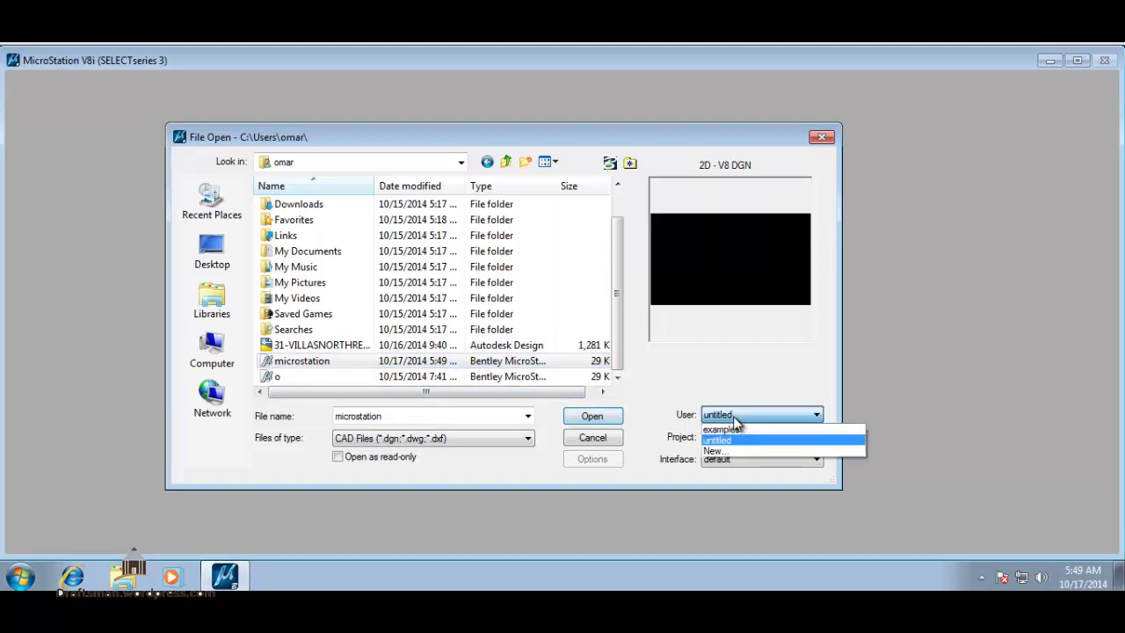
{"action": "left_click", "coordinate": [752, 444]}
{"action": "left_click", "coordinate": [750, 437]}
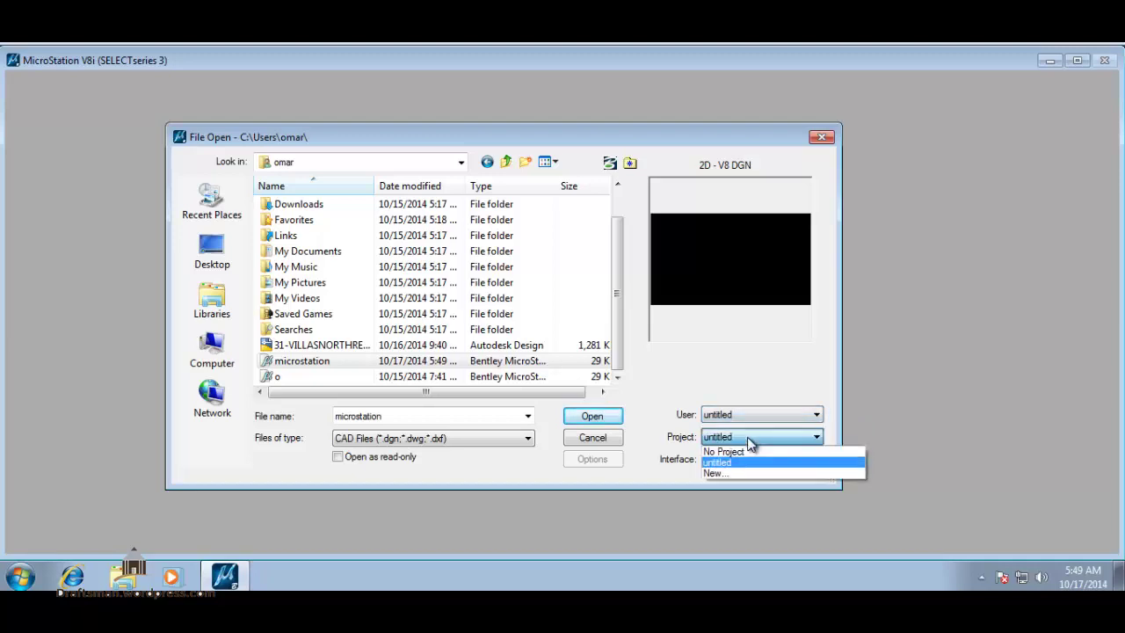
{"action": "left_click", "coordinate": [747, 459]}
{"action": "left_click", "coordinate": [747, 457]}
{"action": "left_click", "coordinate": [747, 457]}
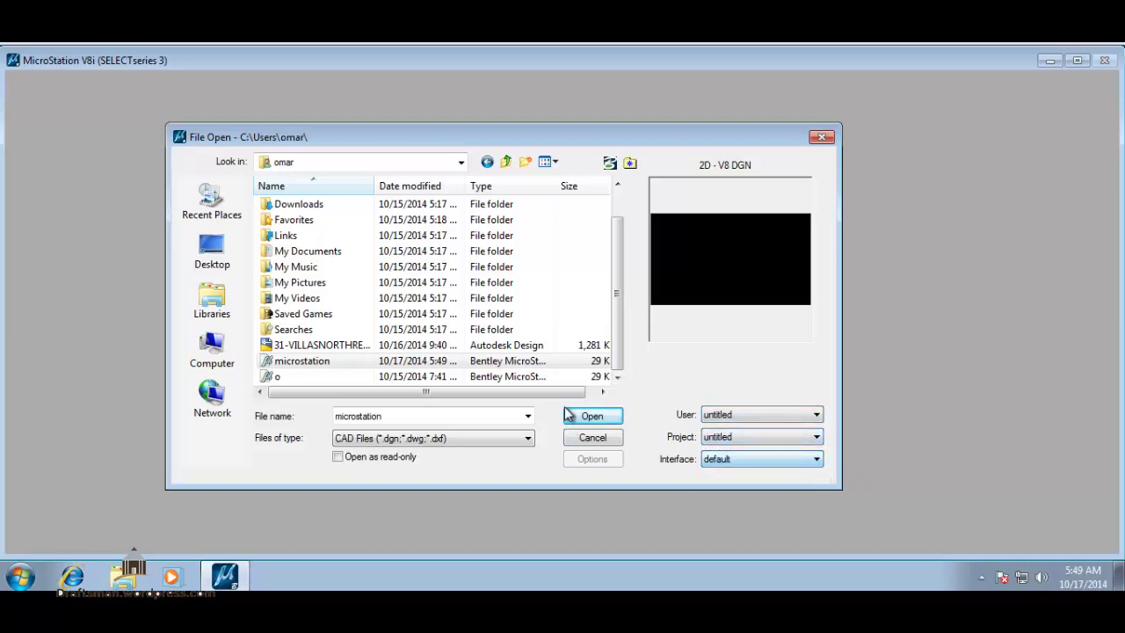
{"action": "left_click", "coordinate": [602, 418]}
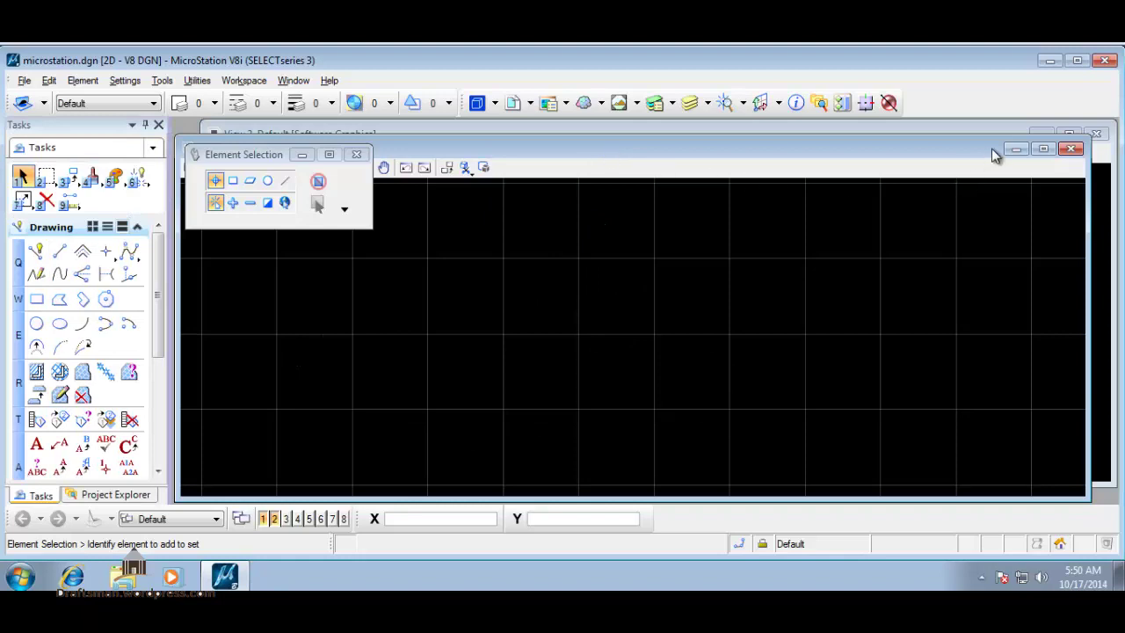
Step: Maximize View 1, drag the Element Selection settings to the lower left, and browse the menus
{"action": "left_click", "coordinate": [1042, 155]}
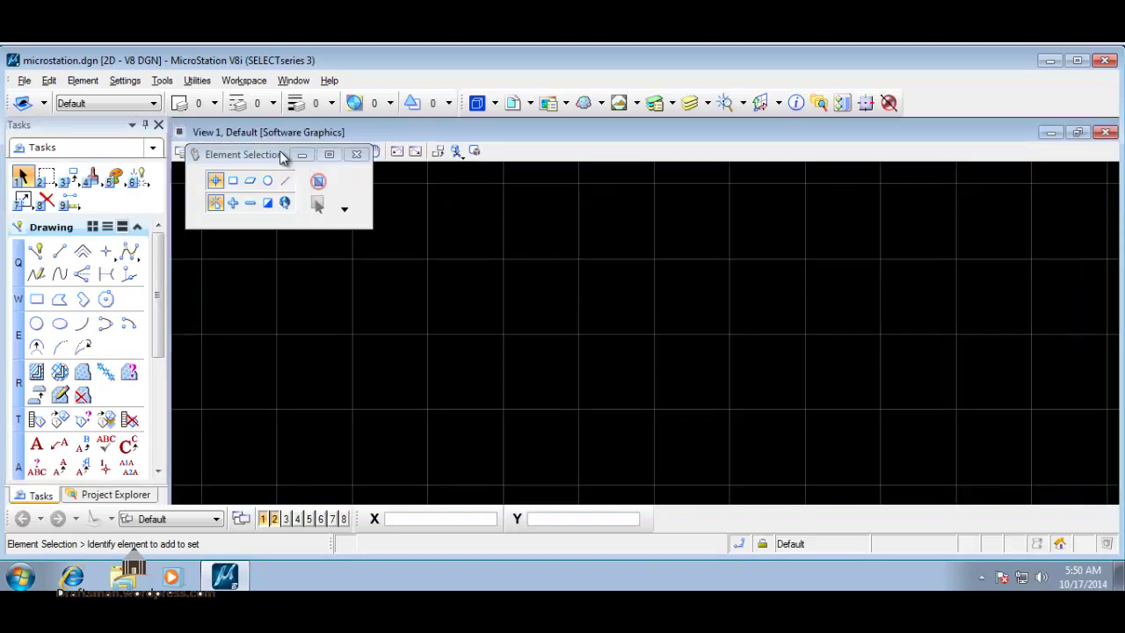
{"action": "left_click_drag", "start_coordinate": [278, 156], "coordinate": [275, 125]}
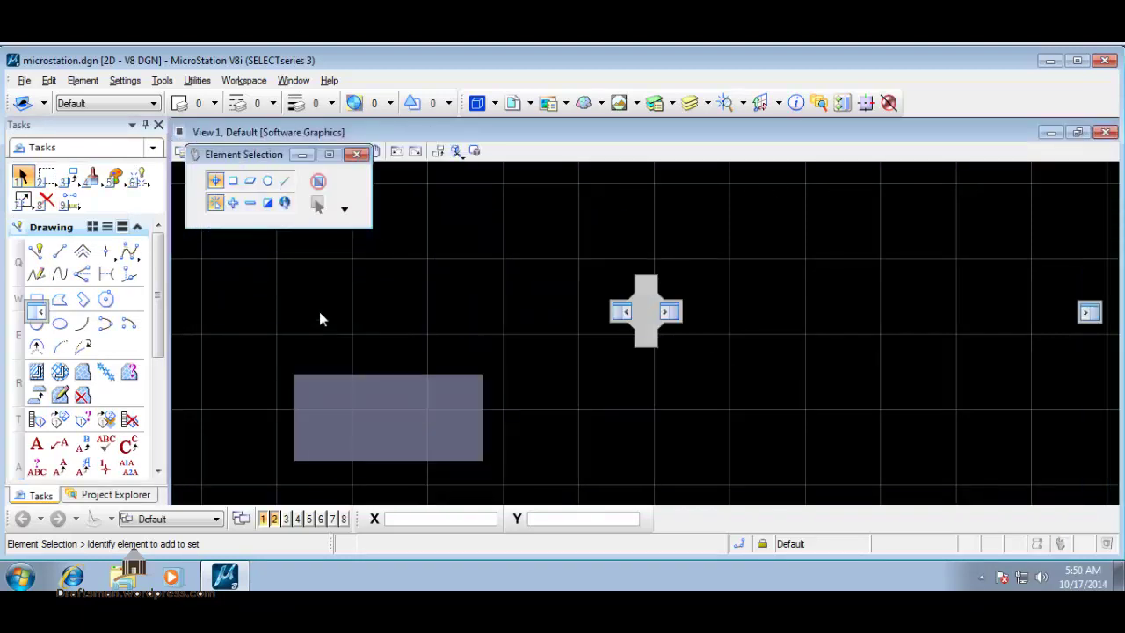
{"action": "left_click_drag", "start_coordinate": [275, 125], "coordinate": [273, 417]}
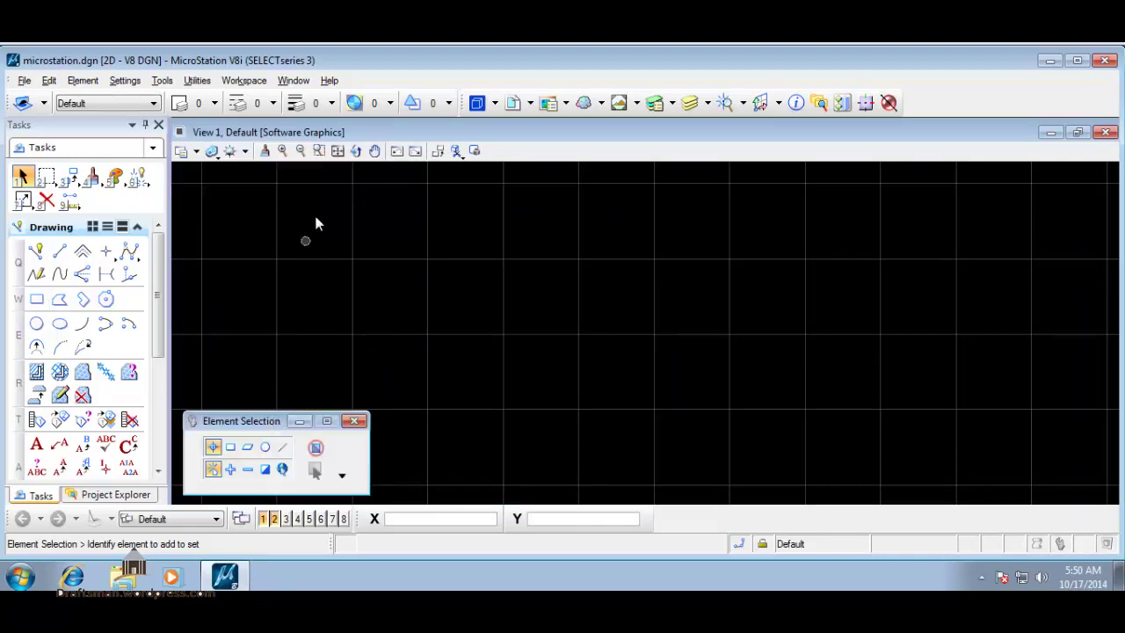
{"action": "left_click", "coordinate": [22, 81]}
{"action": "mouse_move", "coordinate": [83, 80]}
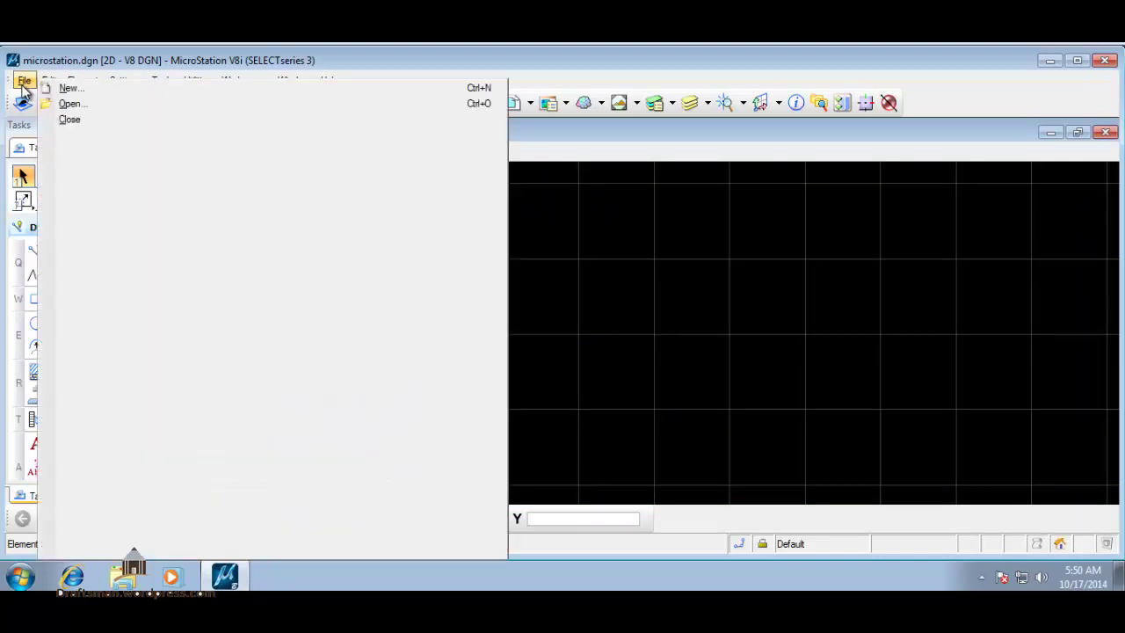
{"action": "mouse_move", "coordinate": [161, 80]}
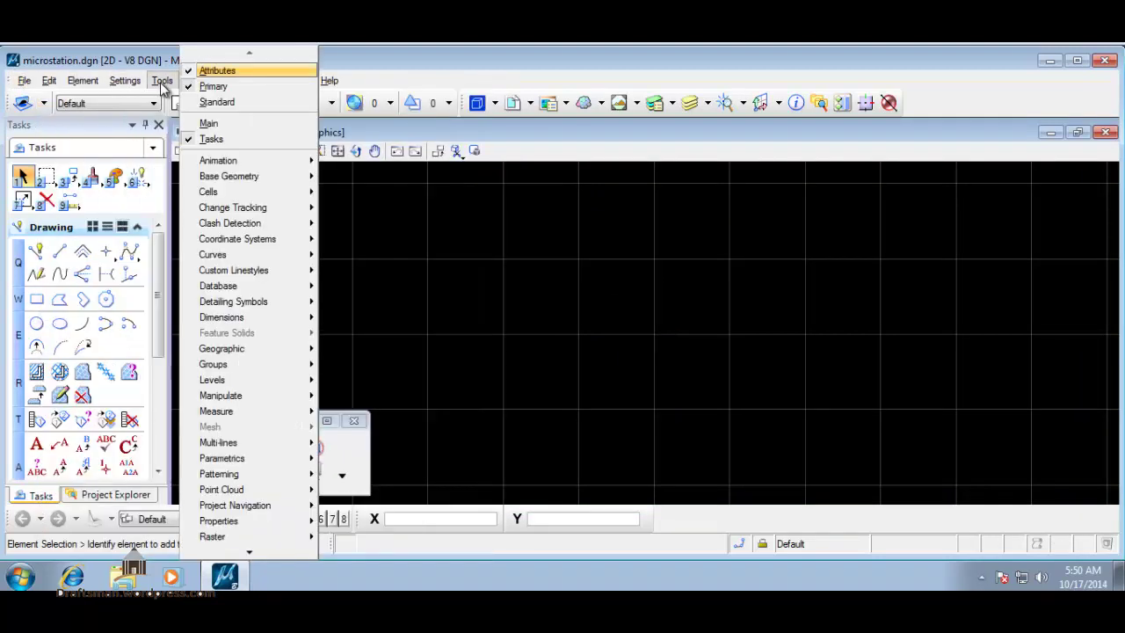
{"action": "left_click", "coordinate": [507, 57]}
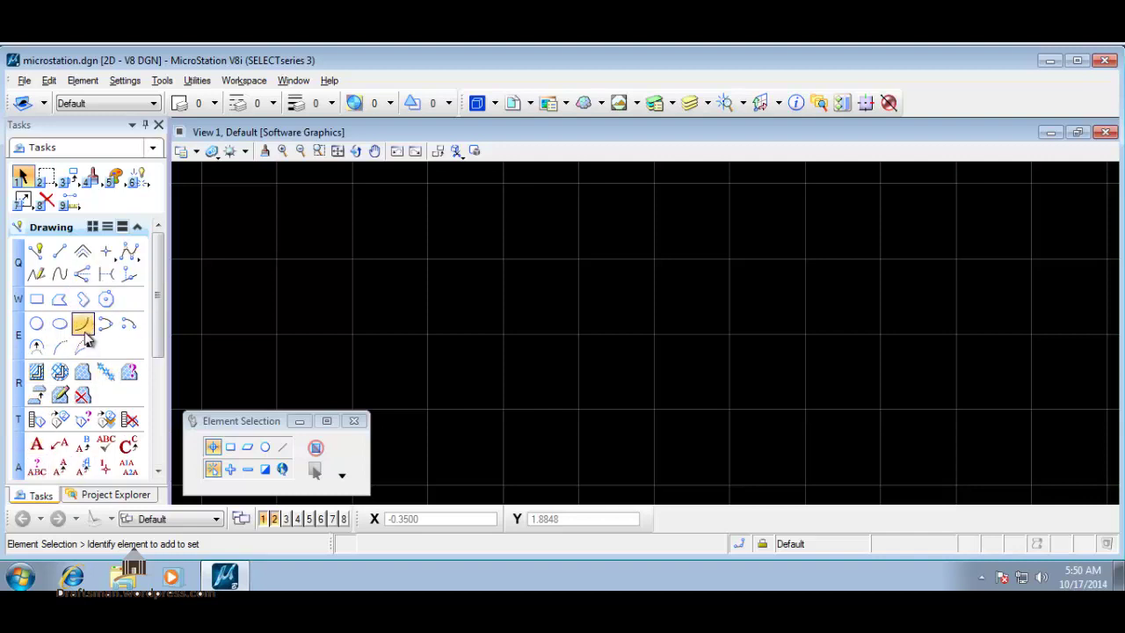
Step: With Place SmartLine, draw a sharp-cornered line across the top and down to the lower right
{"action": "left_click", "coordinate": [36, 252]}
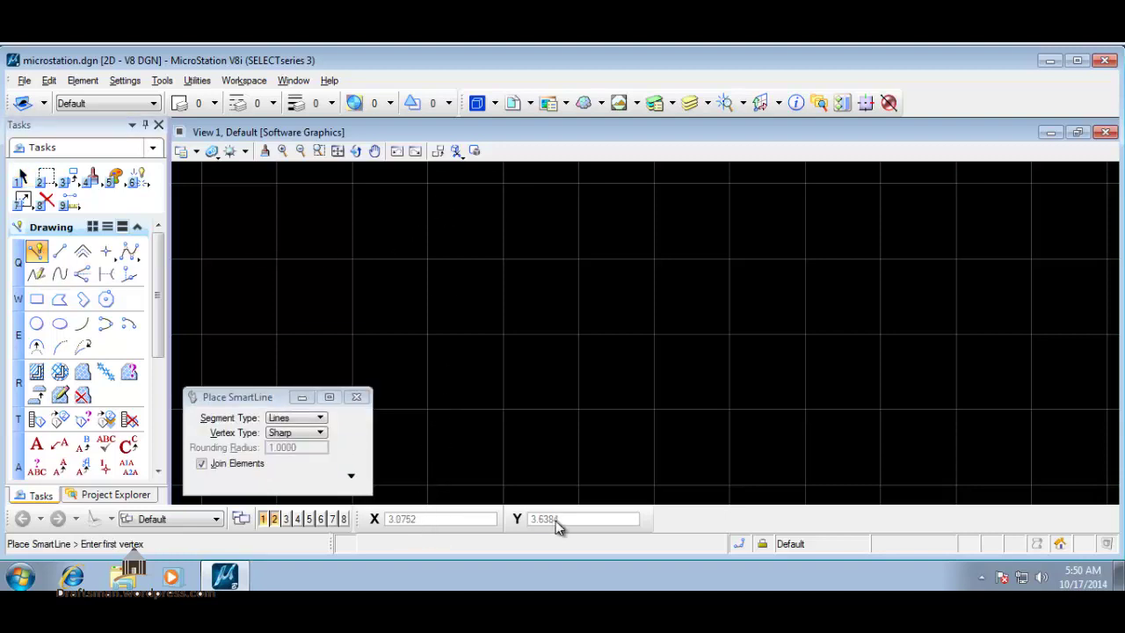
{"action": "left_click", "coordinate": [356, 197]}
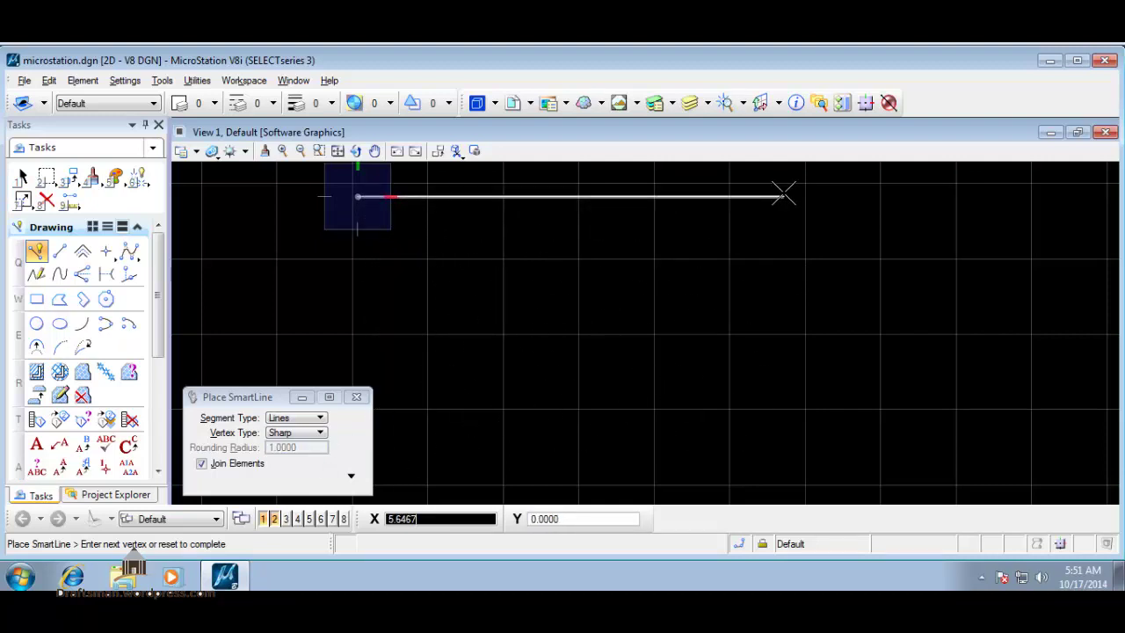
{"action": "left_click", "coordinate": [785, 195]}
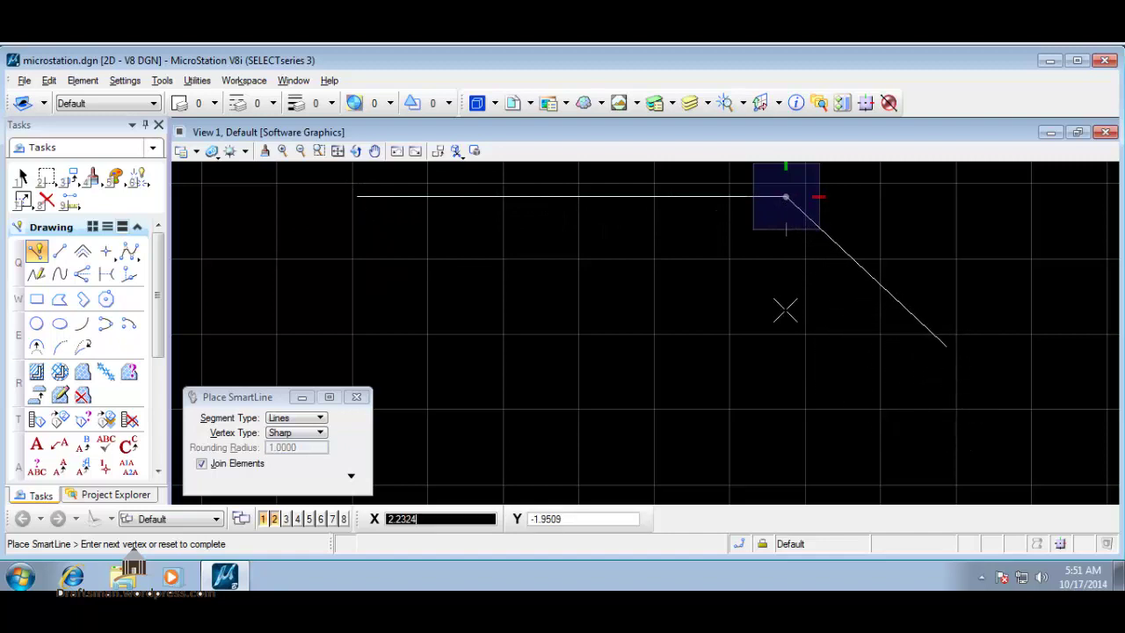
{"action": "left_click", "coordinate": [1035, 453]}
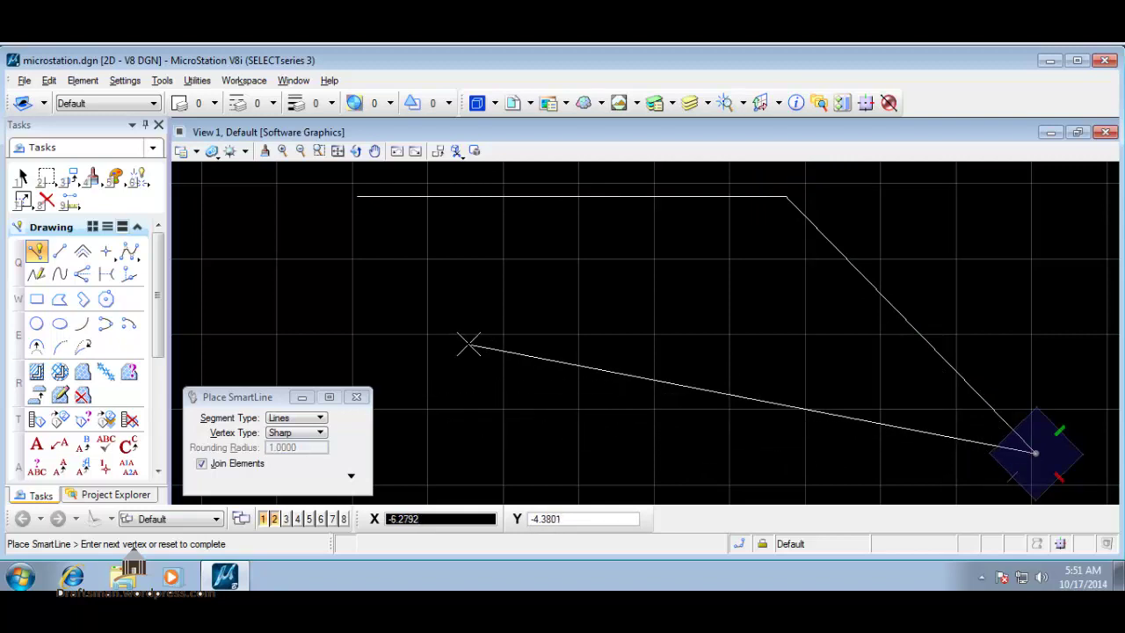
{"action": "right_click", "coordinate": [469, 344]}
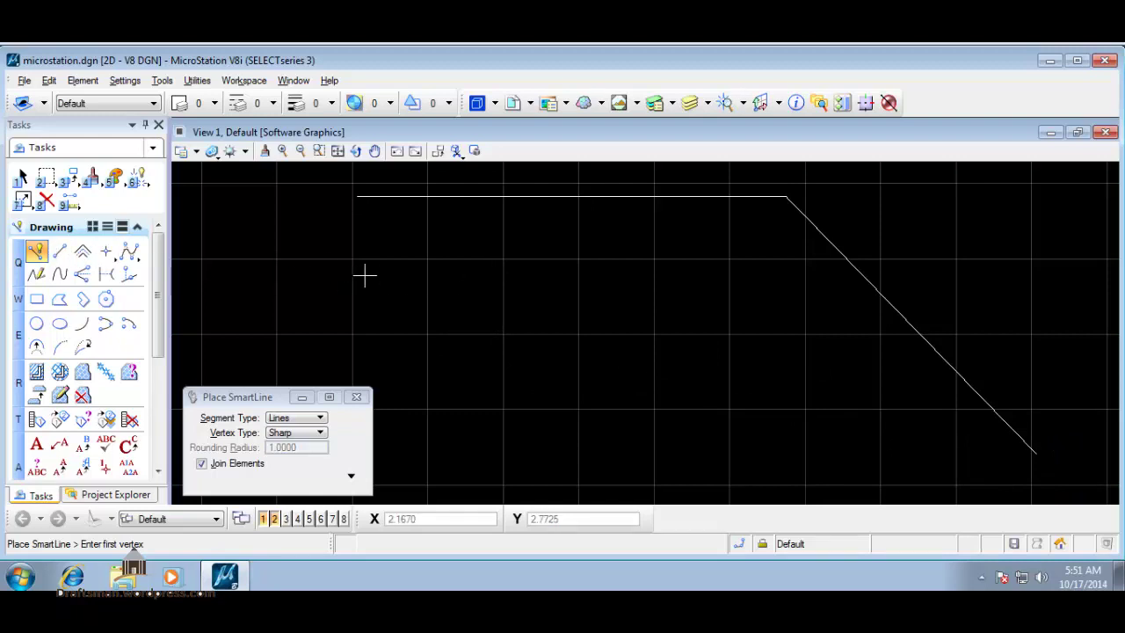
Step: Draw a second SmartLine zigzagging beneath it, using the AccuDraw X lock on its start
{"action": "left_click", "coordinate": [365, 277]}
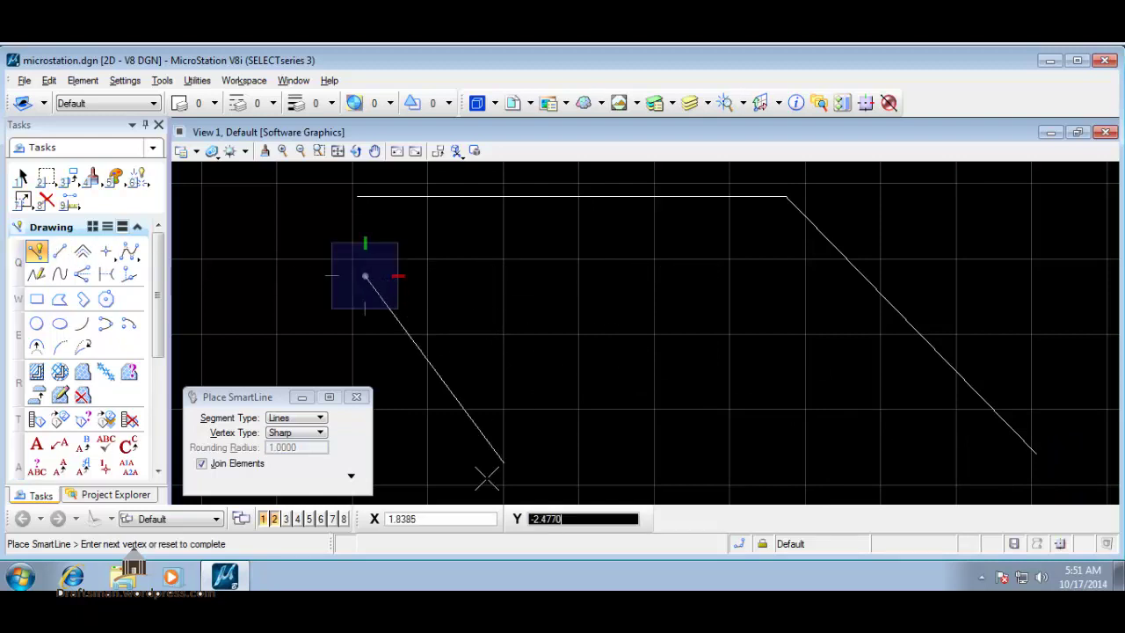
{"action": "left_click", "coordinate": [375, 519]}
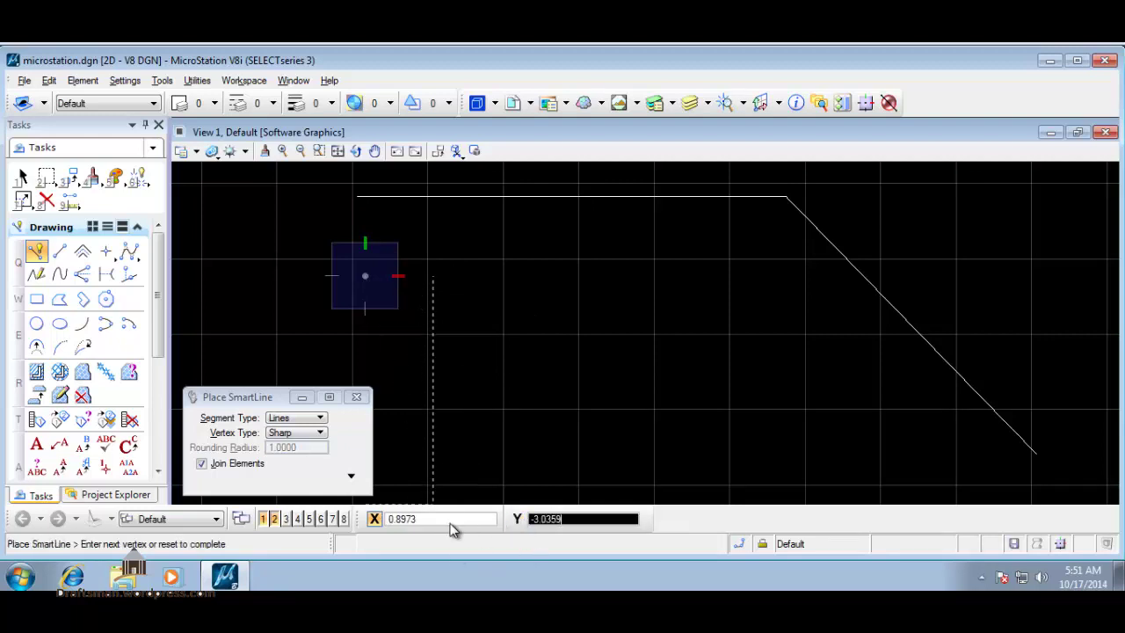
{"action": "left_click", "coordinate": [374, 518]}
{"action": "left_click", "coordinate": [594, 305]}
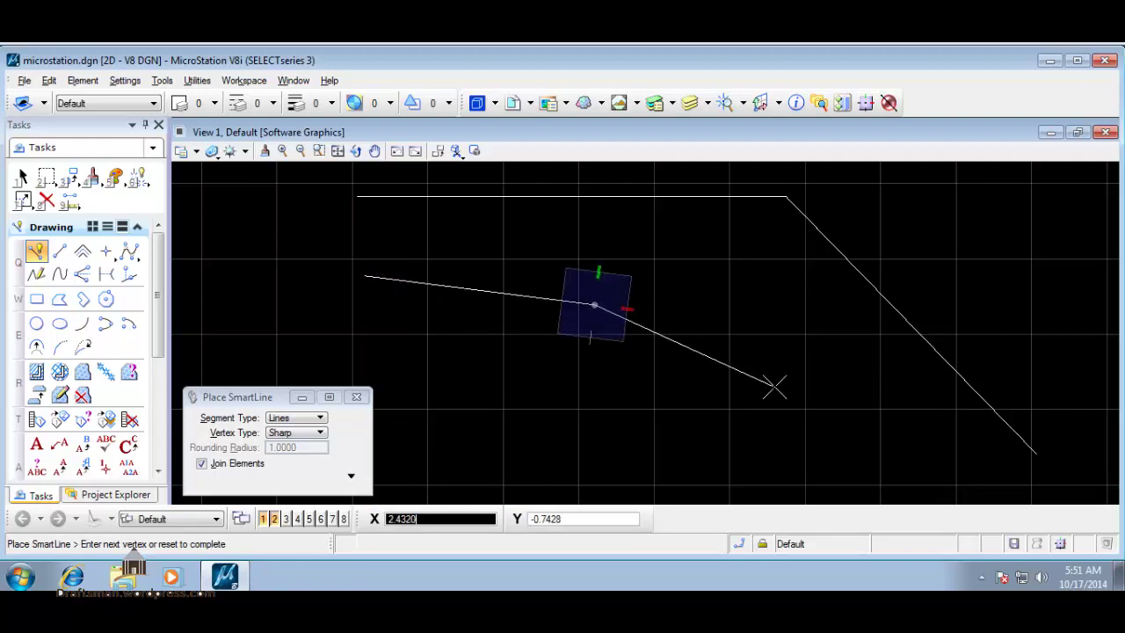
{"action": "left_click", "coordinate": [793, 439]}
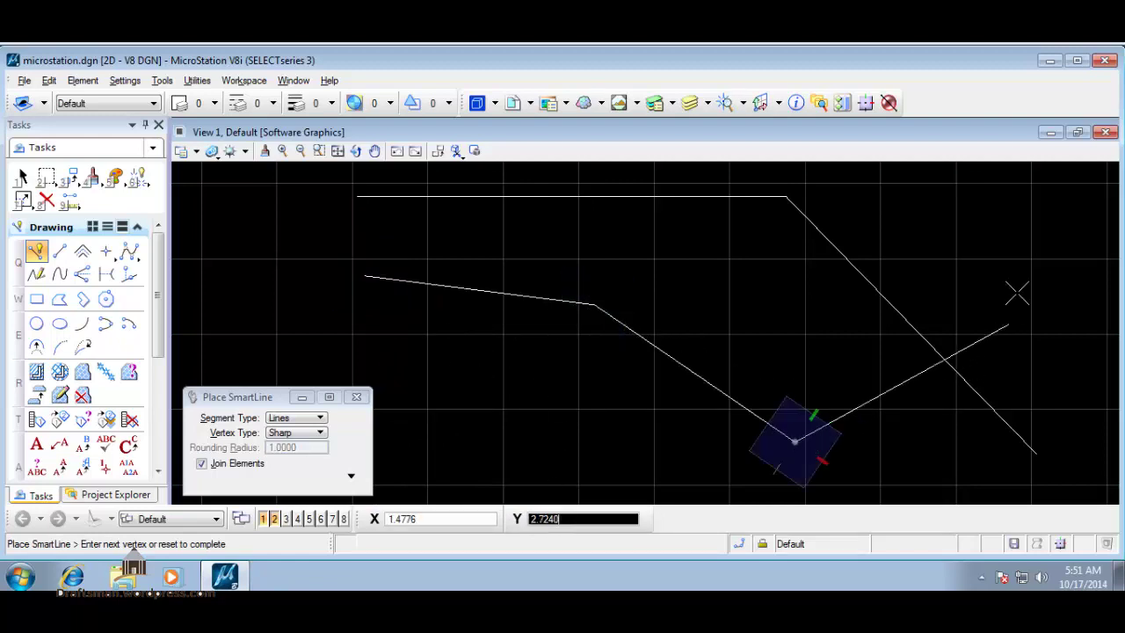
{"action": "left_click", "coordinate": [760, 246]}
{"action": "left_click", "coordinate": [429, 246]}
{"action": "right_click", "coordinate": [227, 227]}
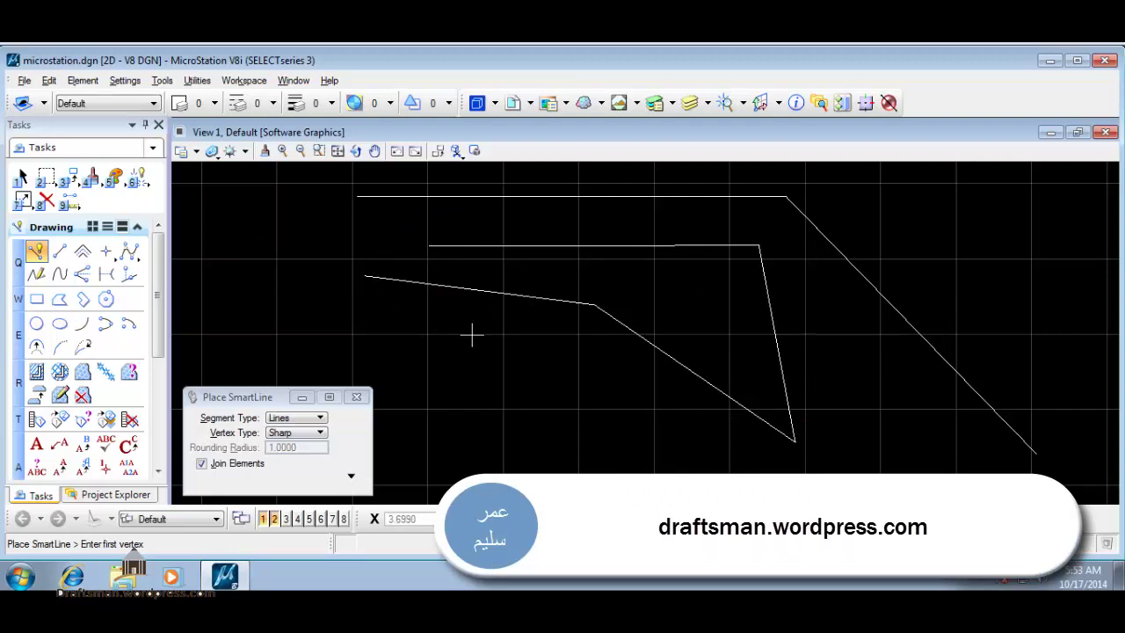
{"action": "left_click", "coordinate": [250, 81]}
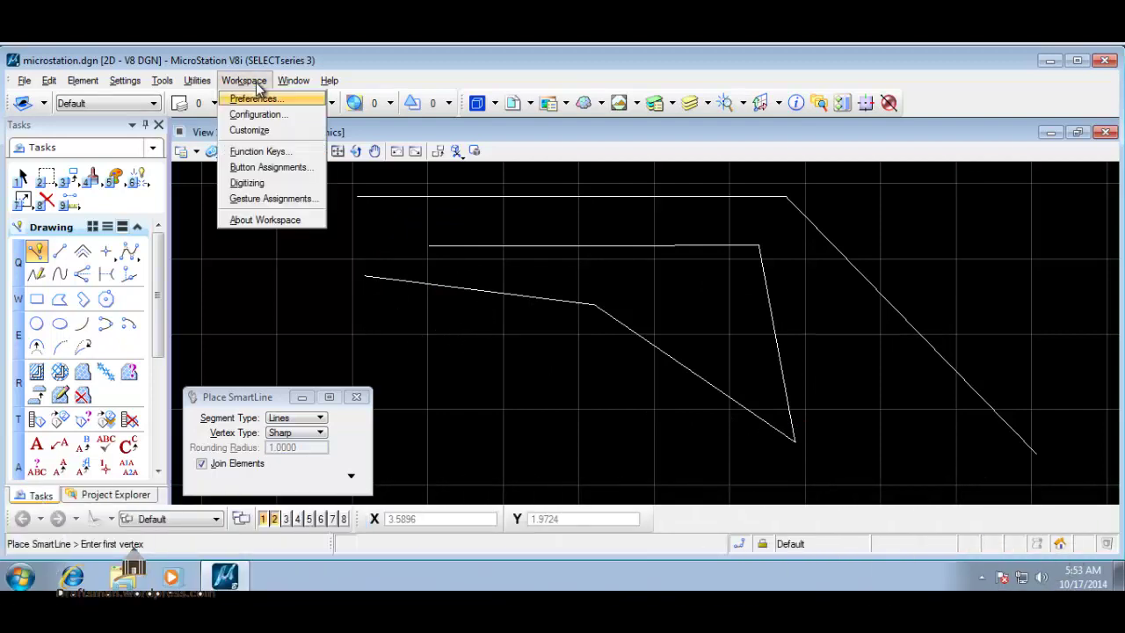
{"action": "left_click", "coordinate": [290, 167]}
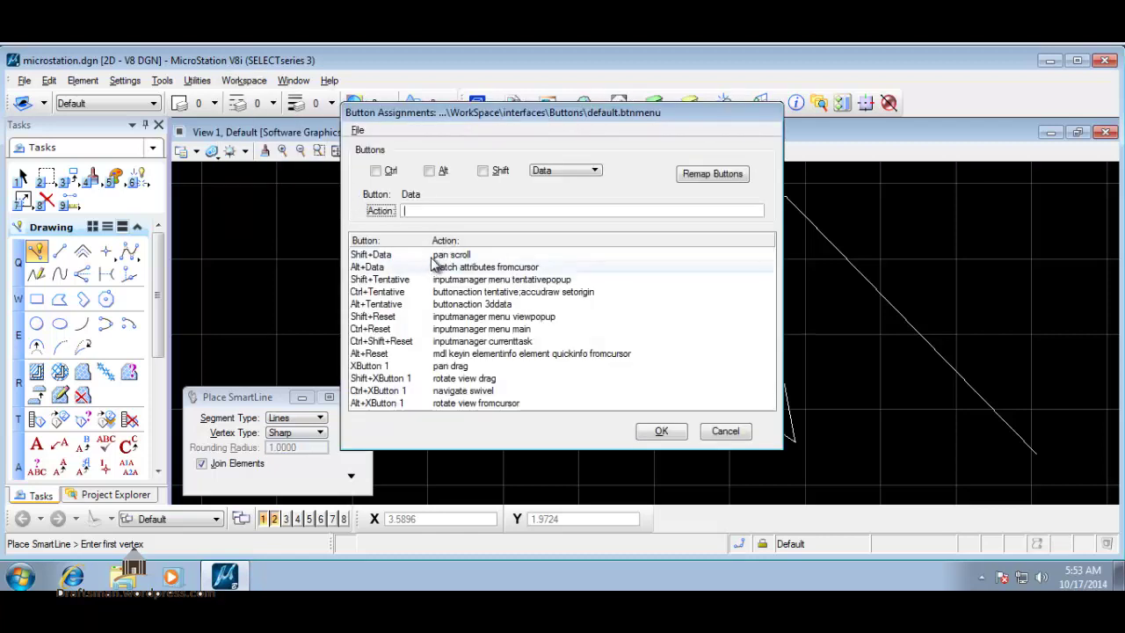
{"action": "left_click", "coordinate": [396, 255]}
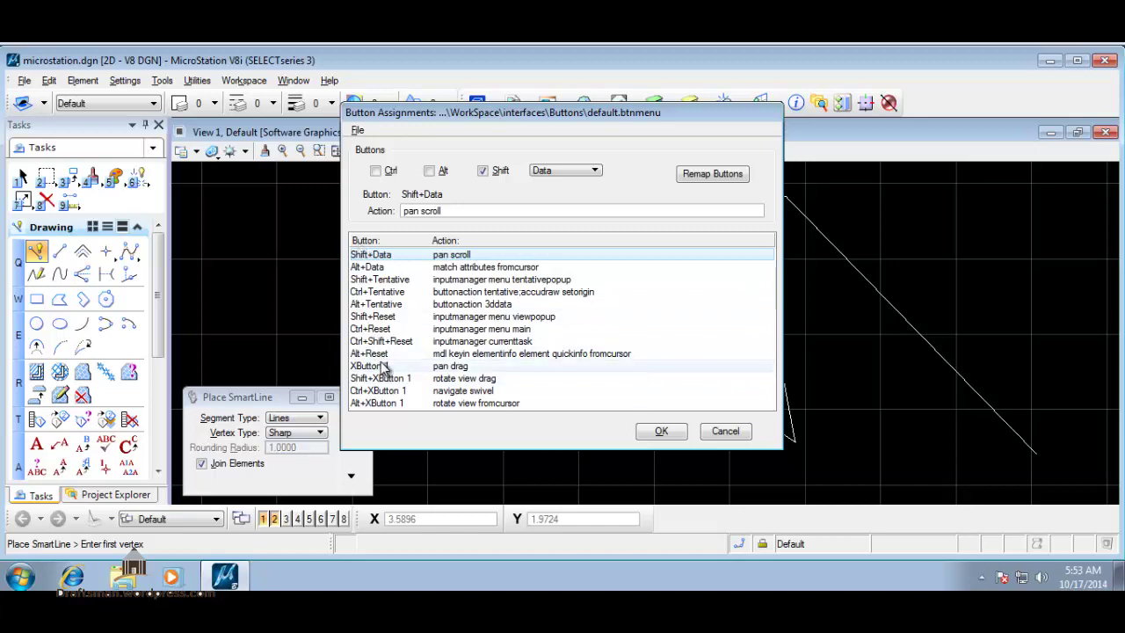
{"action": "left_click", "coordinate": [510, 390]}
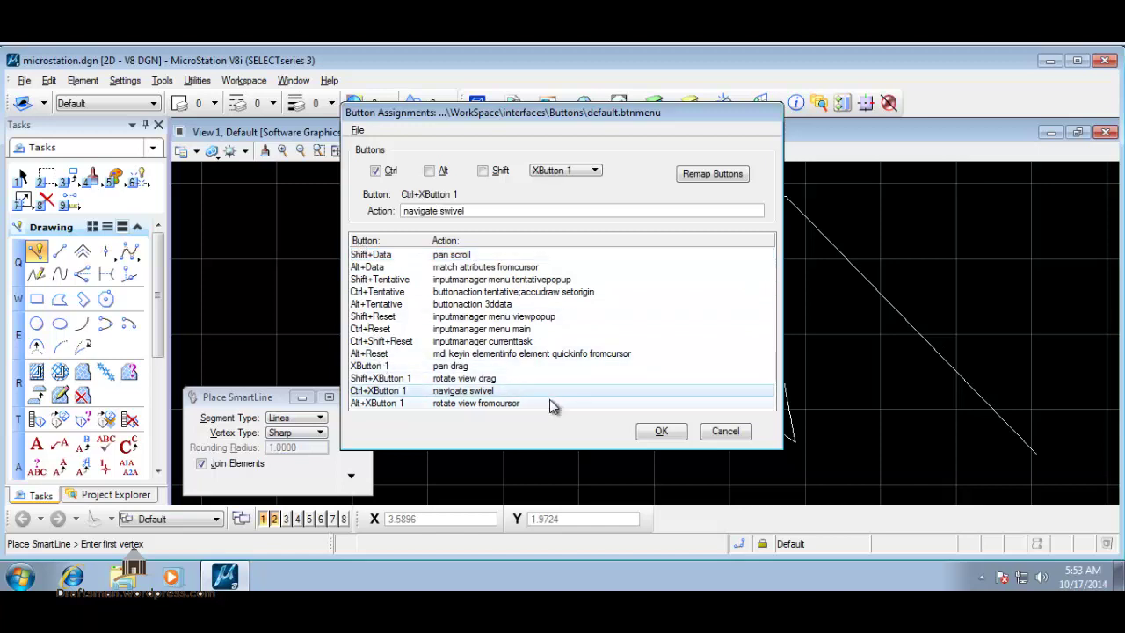
{"action": "left_click", "coordinate": [543, 341]}
{"action": "left_click", "coordinate": [522, 279]}
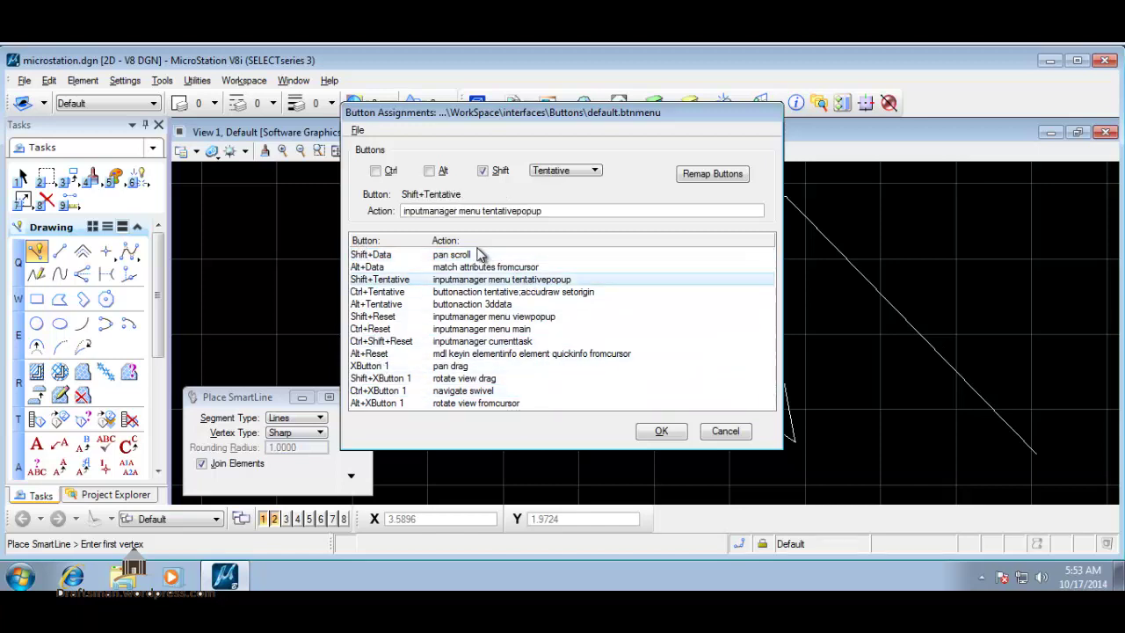
{"action": "left_click", "coordinate": [436, 308]}
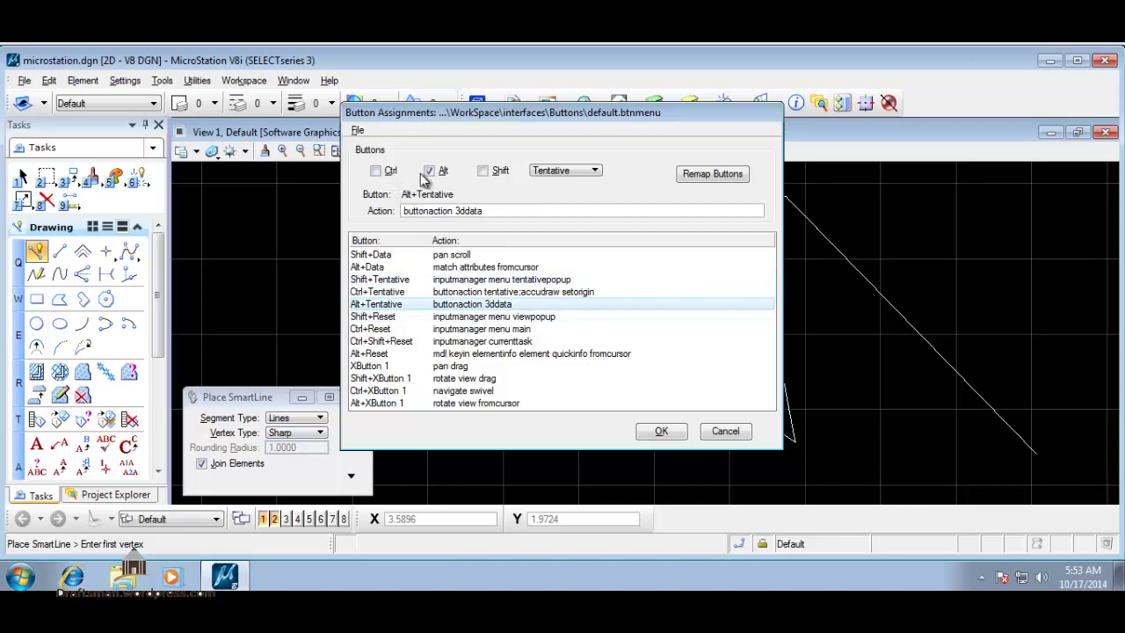
{"action": "left_click", "coordinate": [714, 174]}
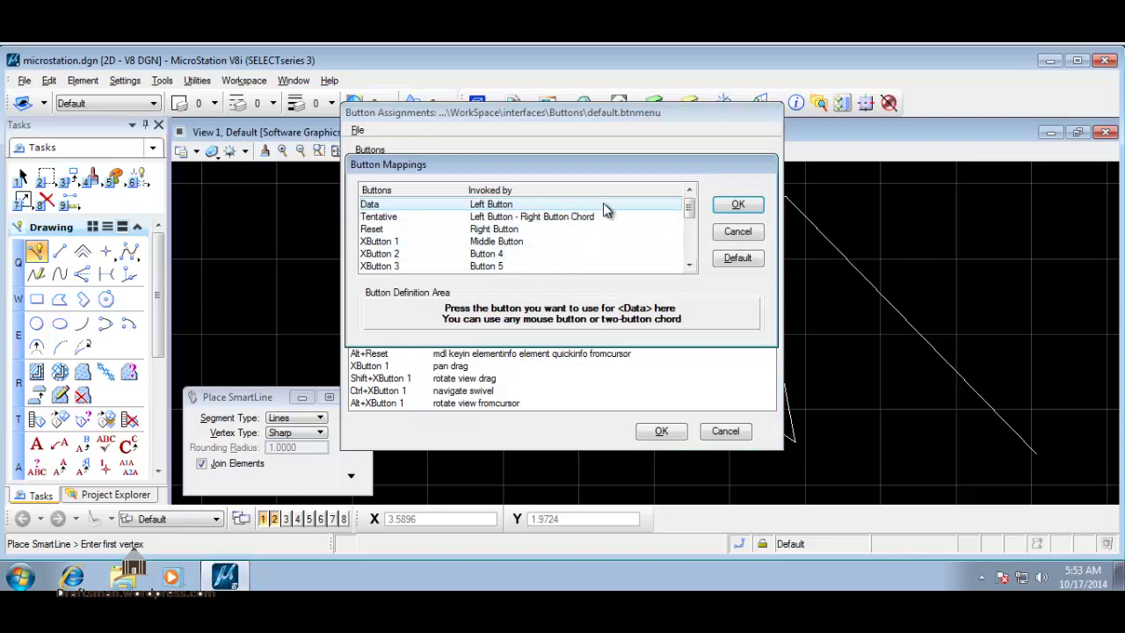
{"action": "left_click", "coordinate": [690, 253]}
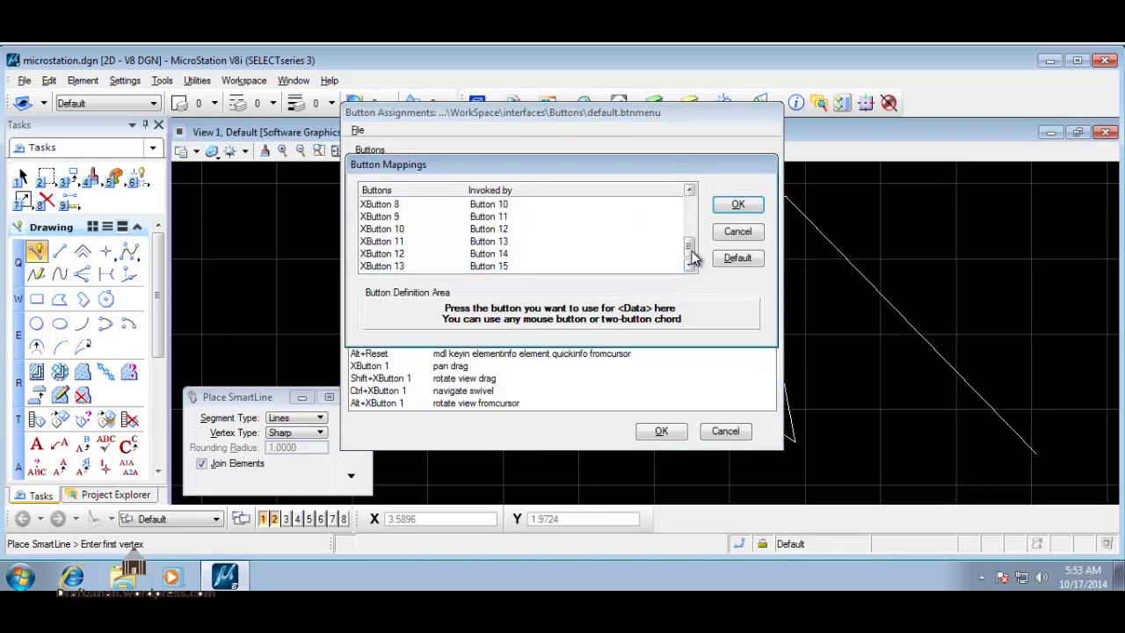
{"action": "left_click", "coordinate": [738, 233]}
{"action": "left_click", "coordinate": [728, 432]}
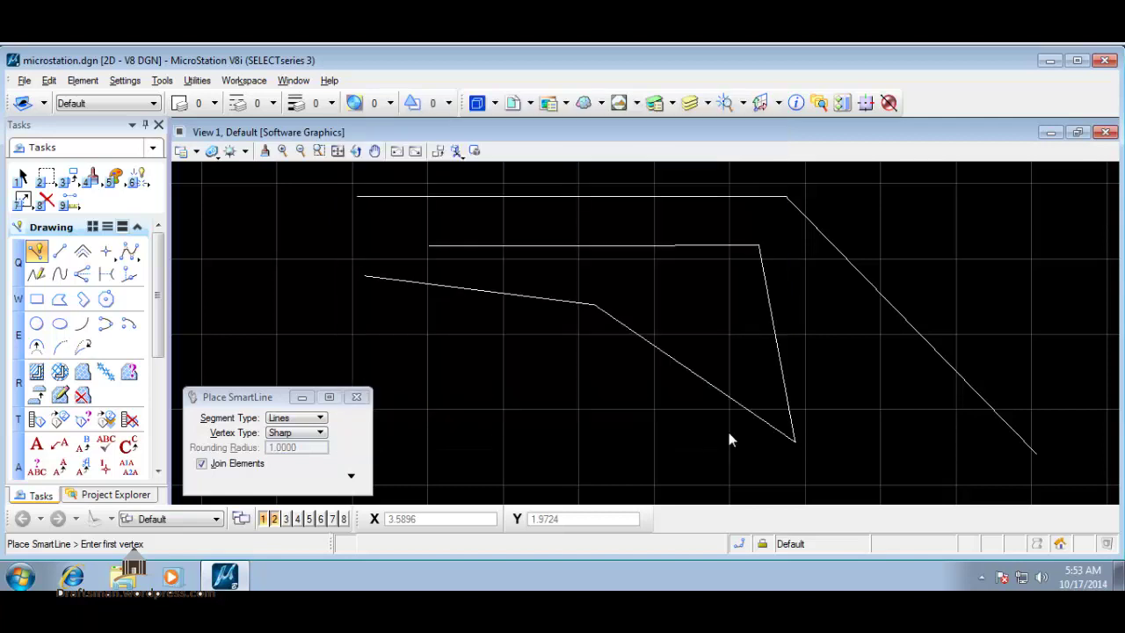